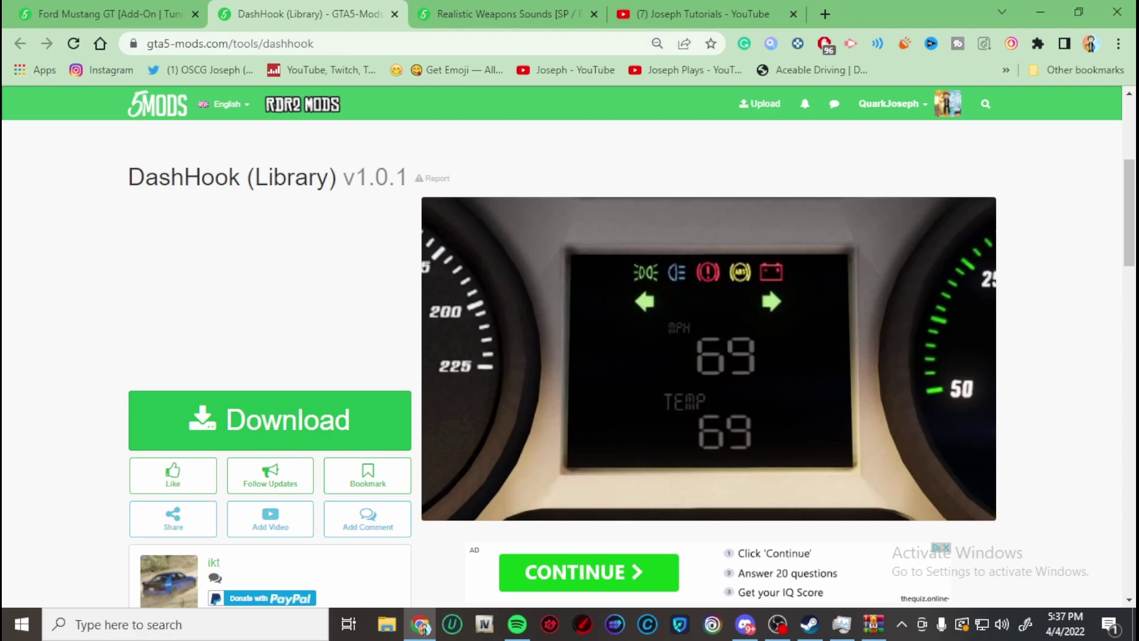
Like the DashHook (Library) v1.0.1 mod and follow it for updates.
click(173, 476)
click(270, 476)
scroll(569, 356, up, 2)
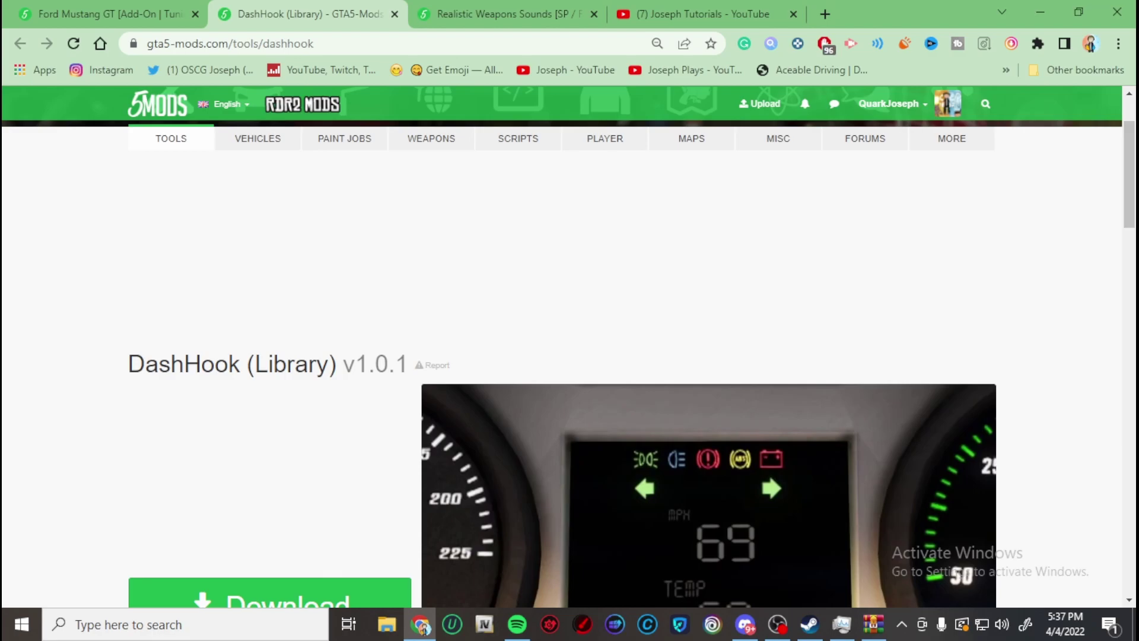
scroll(570, 356, down, 3)
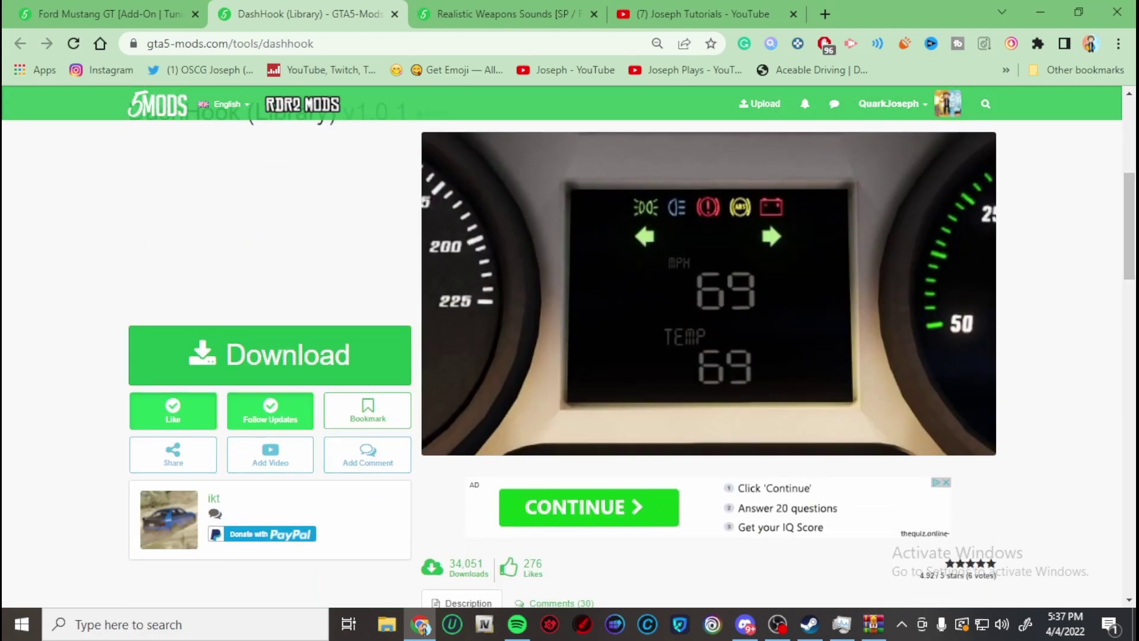
scroll(570, 357, down, 3)
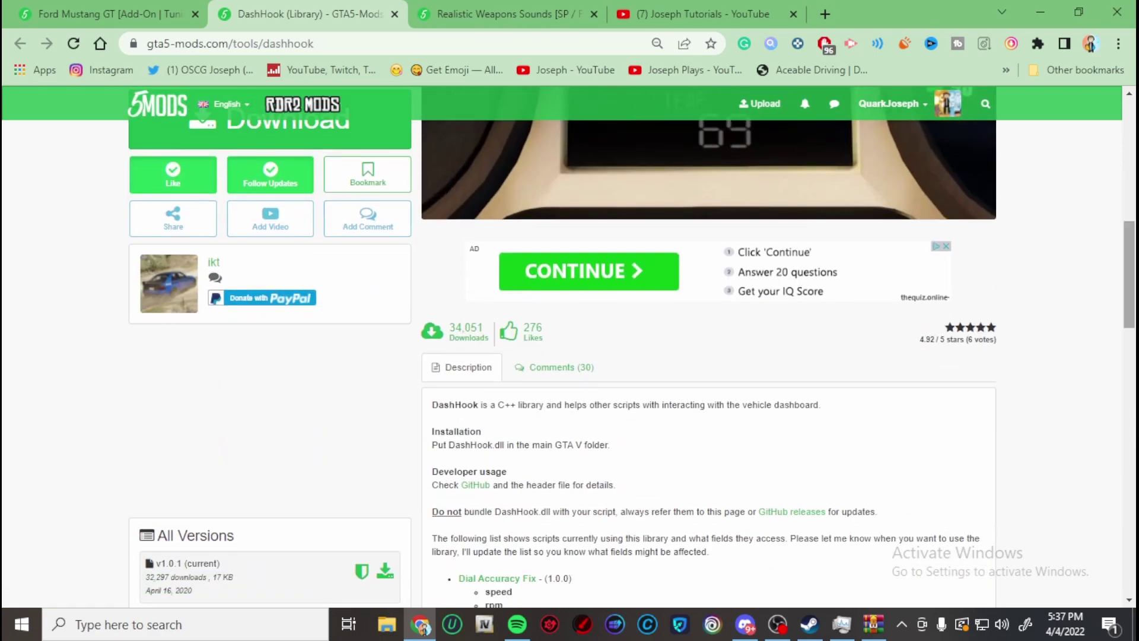
scroll(570, 356, down, 2)
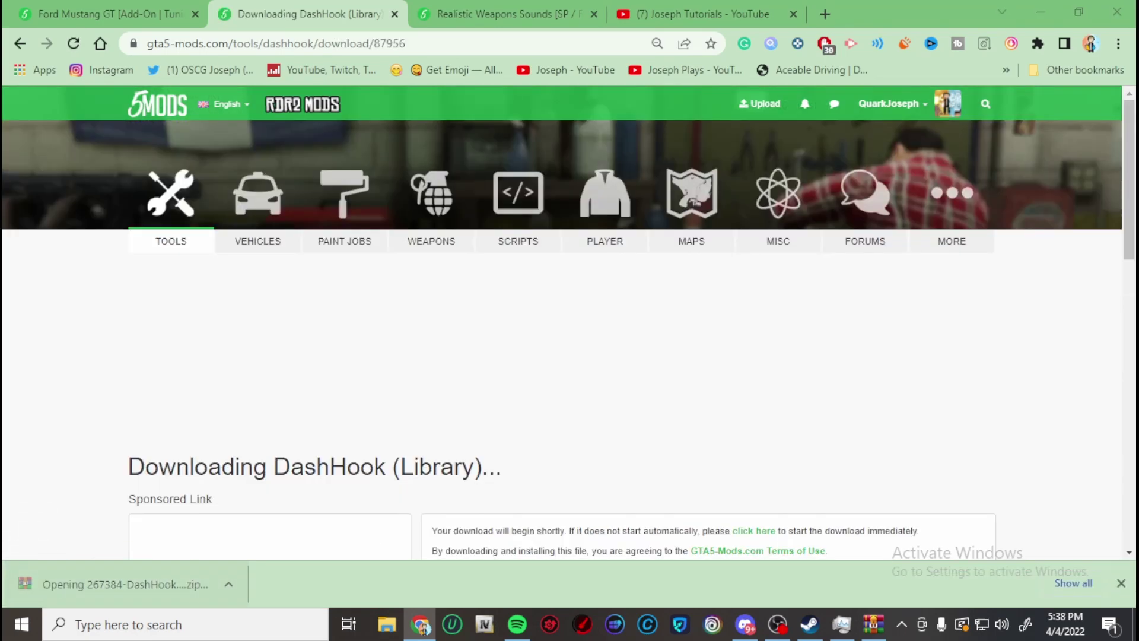
Minimize Chrome after the DashHook v1.0.1 zip opens in the archive tool.
click(356, 14)
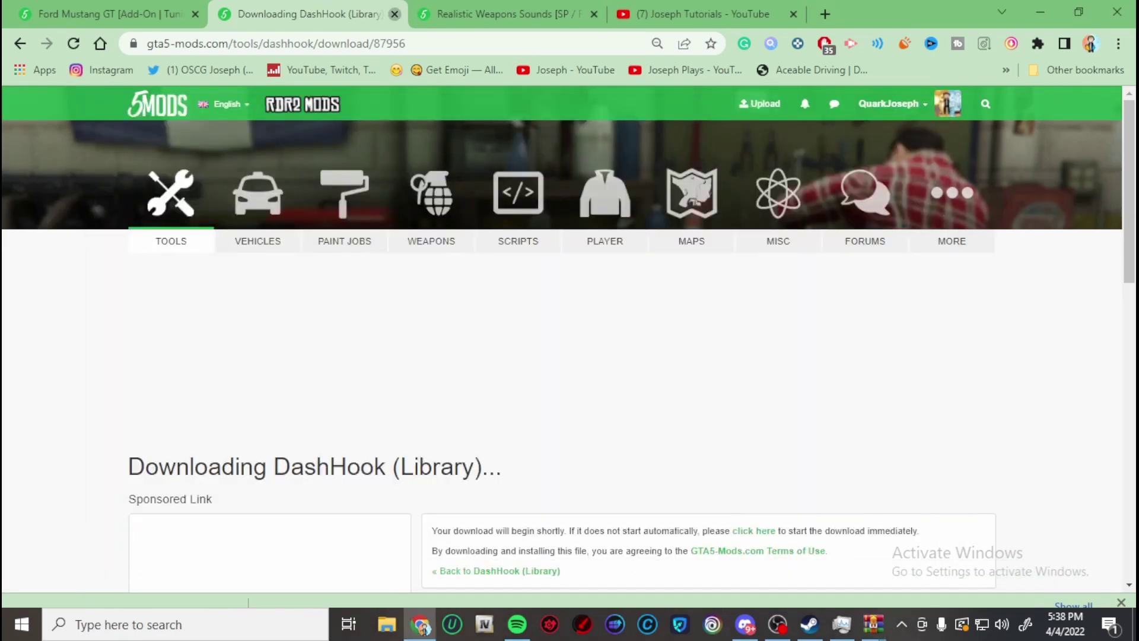
Snap the DashHook archive beside the Grand Theft Auto V Explorer window.
click(499, 14)
click(1040, 12)
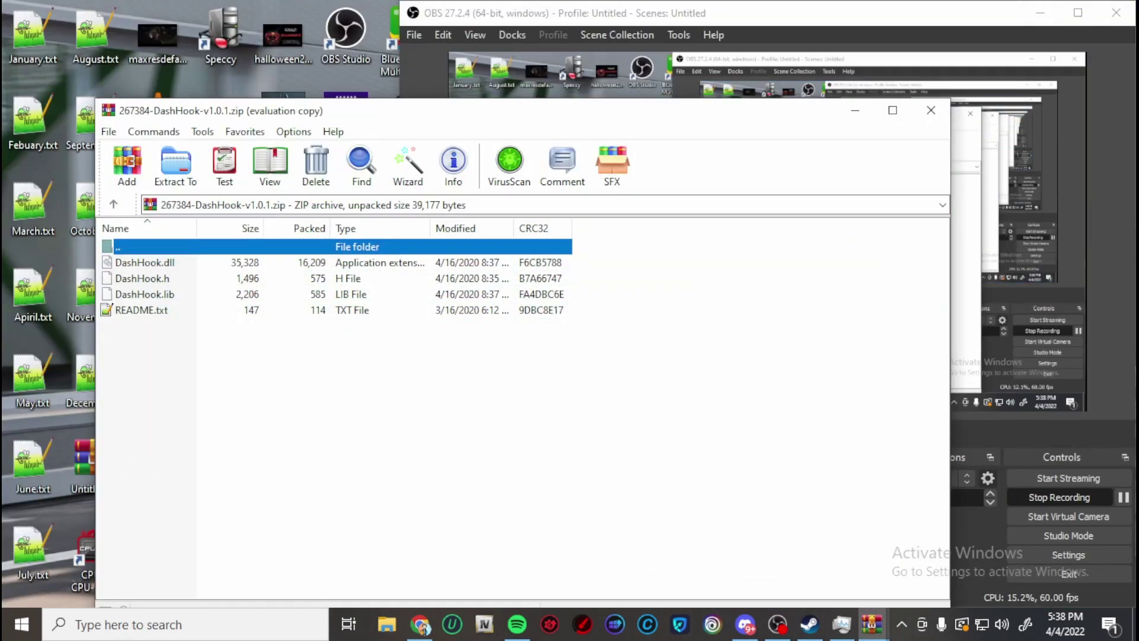
key(super+Left)
Drag DashHook.dll, DashHook.h and DashHook.lib from the archive into the Grand Theft Auto V folder.
drag(508, 159, 463, 198)
drag(52, 181, 845, 356)
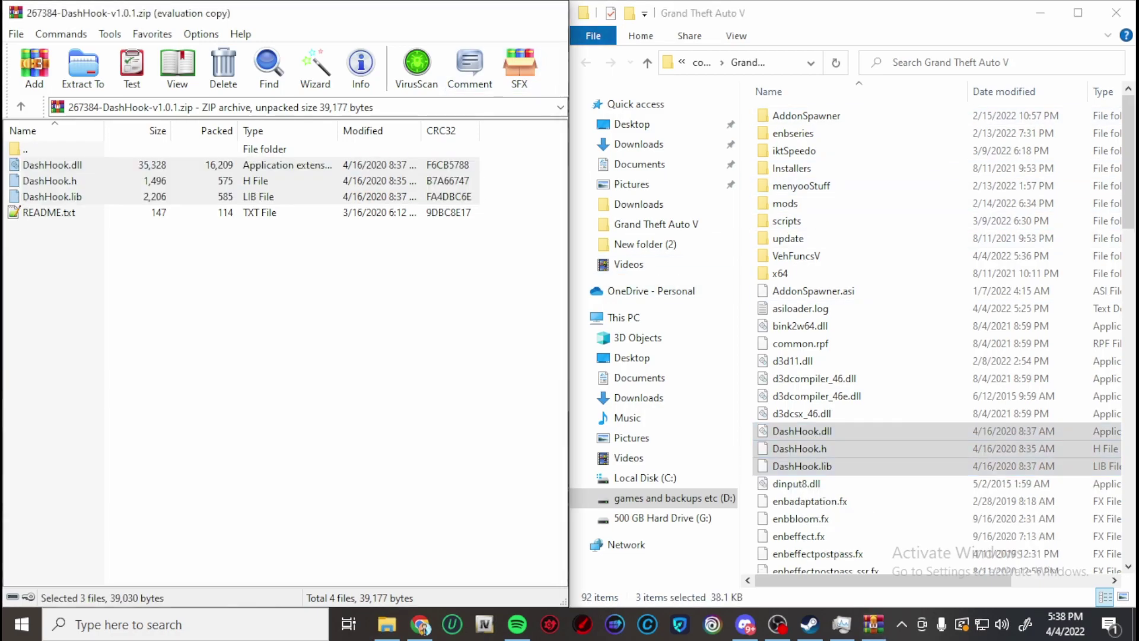
Close the DashHook WinRAR archive, leaving the Grand Theft Auto V folder showing.
click(550, 12)
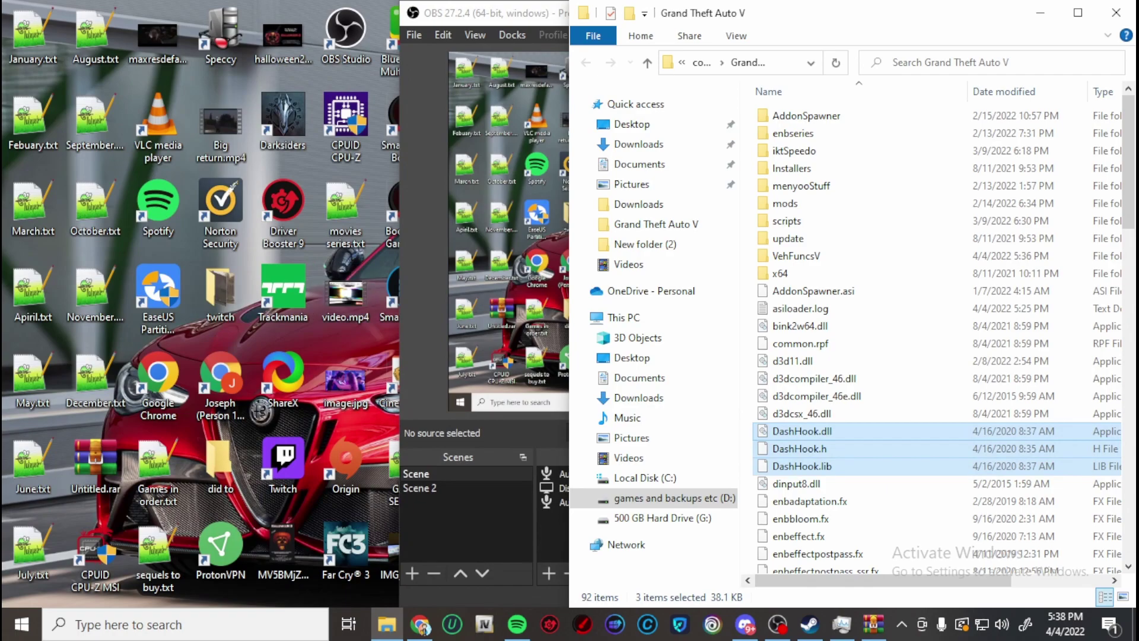